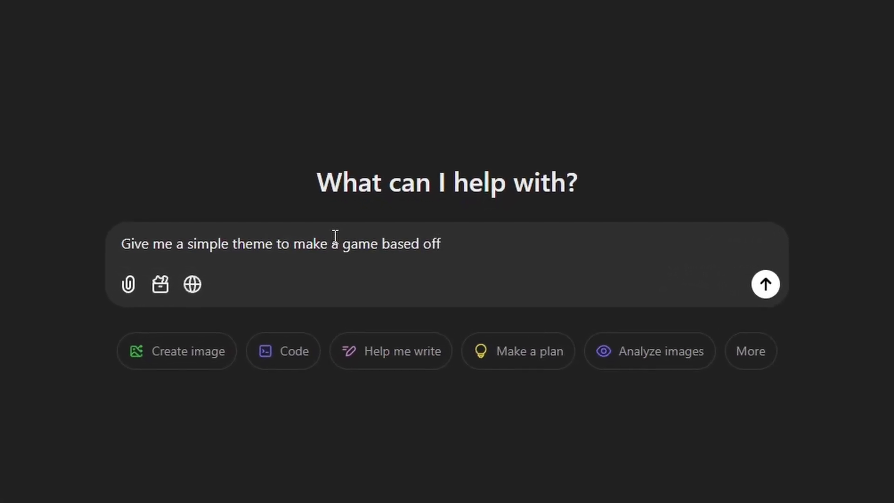
# Send ChatGPT the prompt 'Give me a simple theme to make a game based off'.
pyautogui.press('Return')
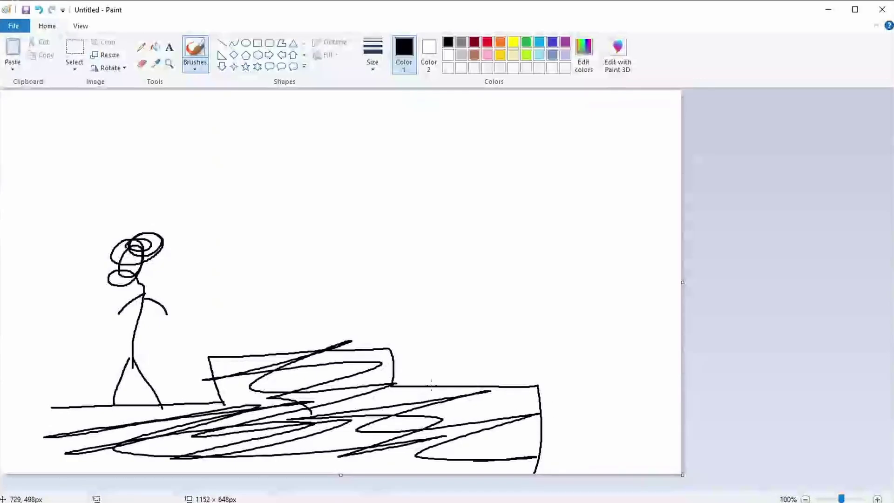
# Scribble two strokes of shading across the stepped ground below the stick figure.
pyautogui.moveTo(342, 180); pyautogui.dragTo(352, 280)
pyautogui.moveTo(372, 178); pyautogui.dragTo(391, 277)
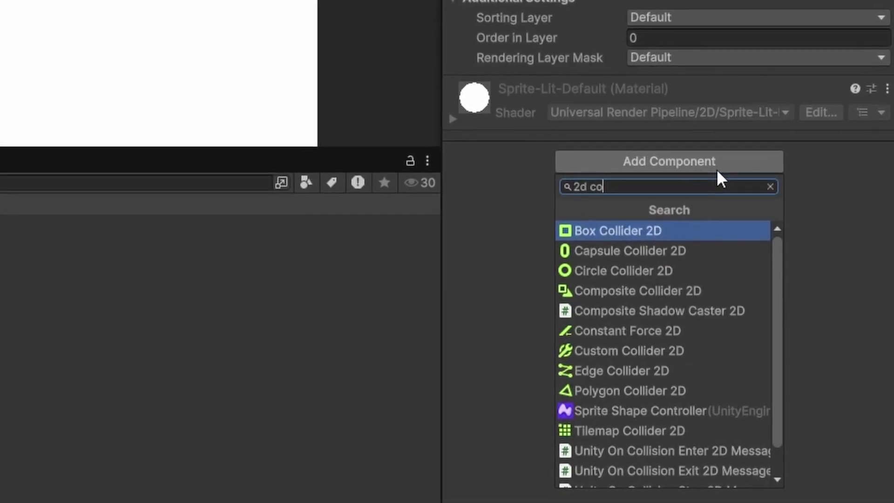
# Add a Box Collider 2D to the player square and test moving and jumping.
pyautogui.click(650, 230)
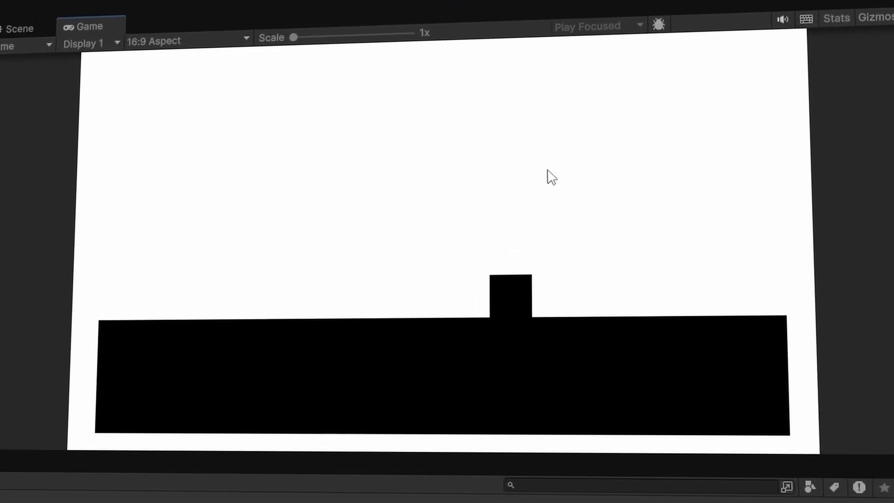
pyautogui.press('space')
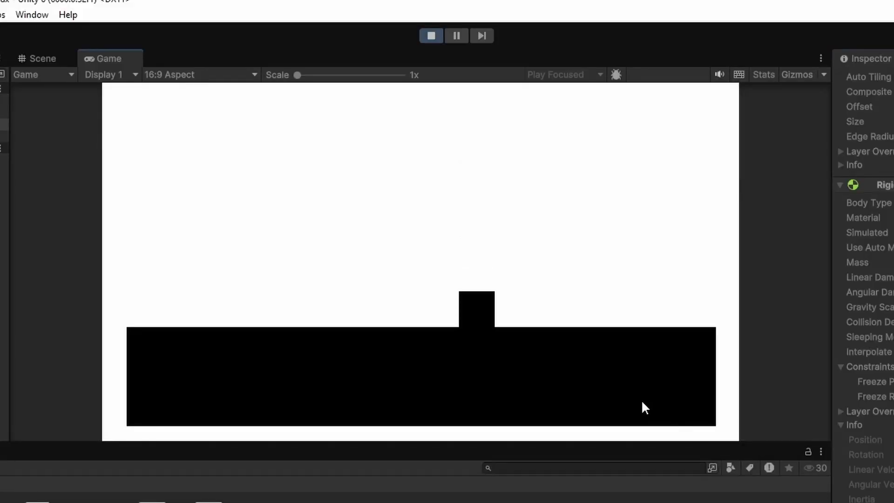
pyautogui.press('space')
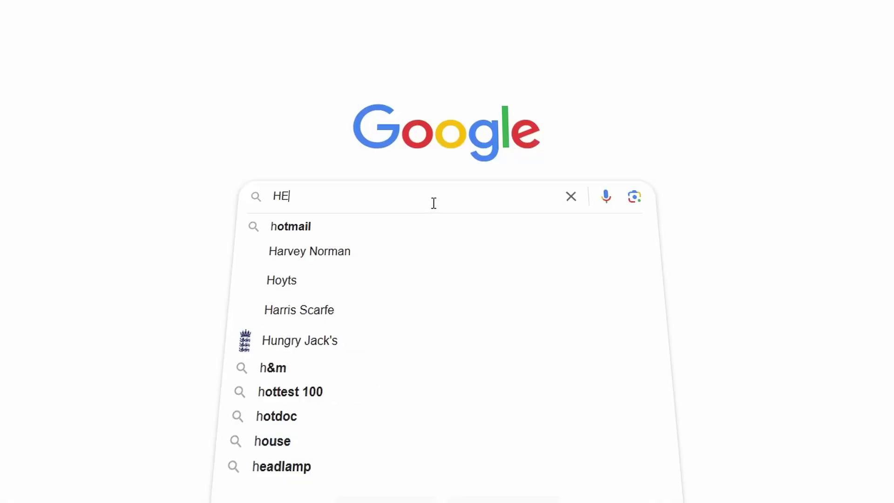
# Search 'how to make jump' online and copy the ground-check code line.
pyautogui.write('LPPP HOW TO MAKE JUMPING GROUND CHECK UNITY')
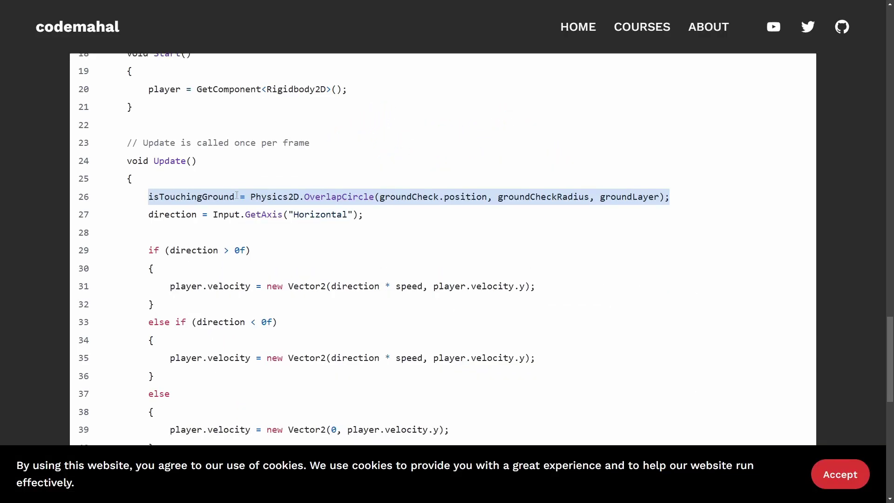
pyautogui.rightClick(238, 197)
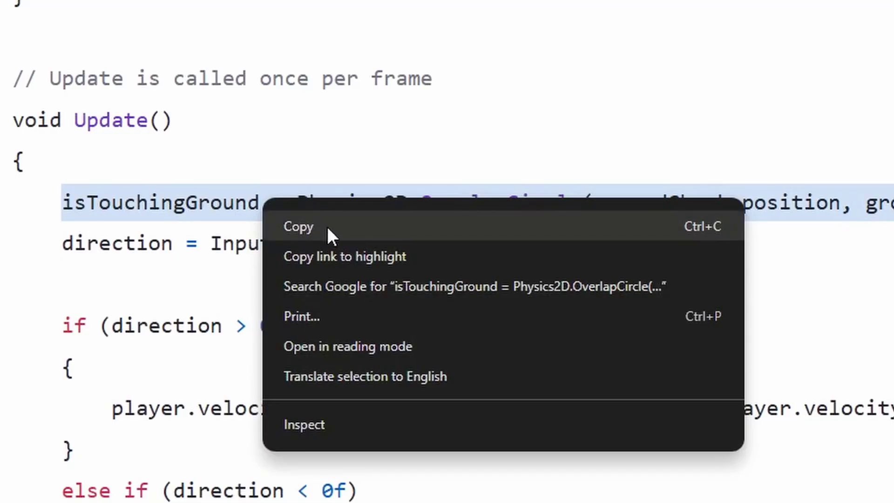
pyautogui.click(270, 211)
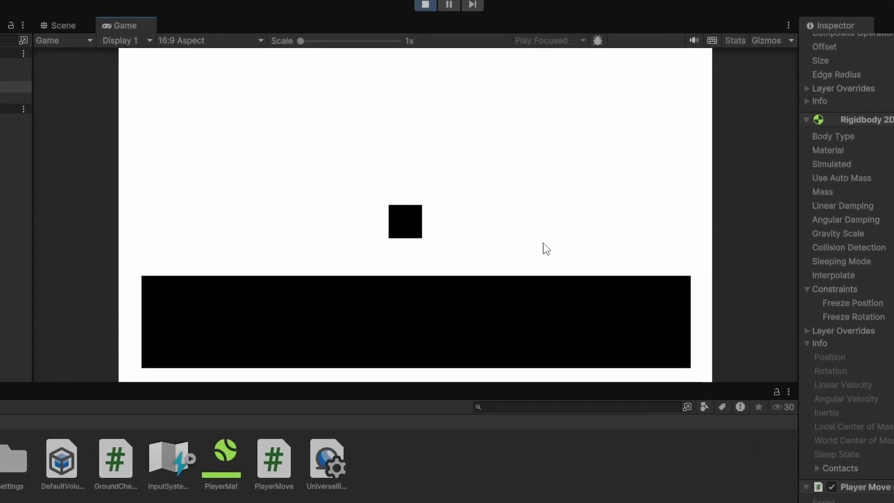
# Assign PlayerMat to the player's Box Collider 2D and add 'isGrounded = true;' to the script.
pyautogui.press('a')
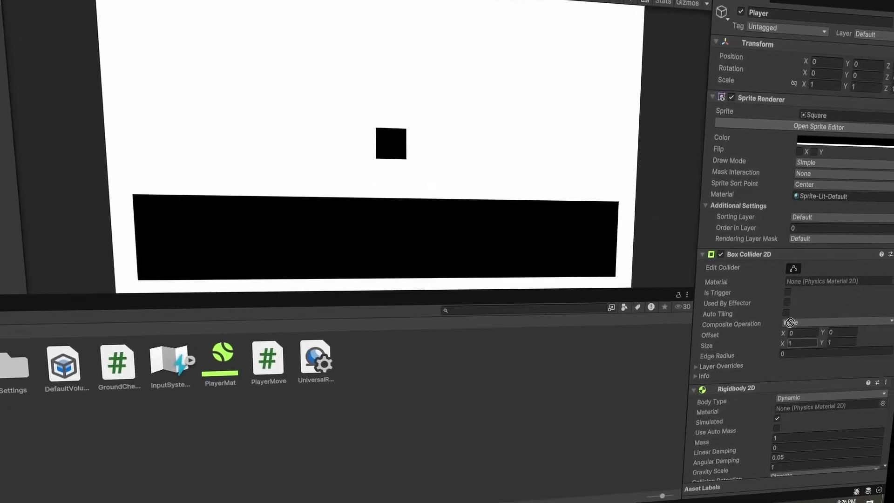
pyautogui.moveTo(221, 359); pyautogui.dragTo(726, 282)
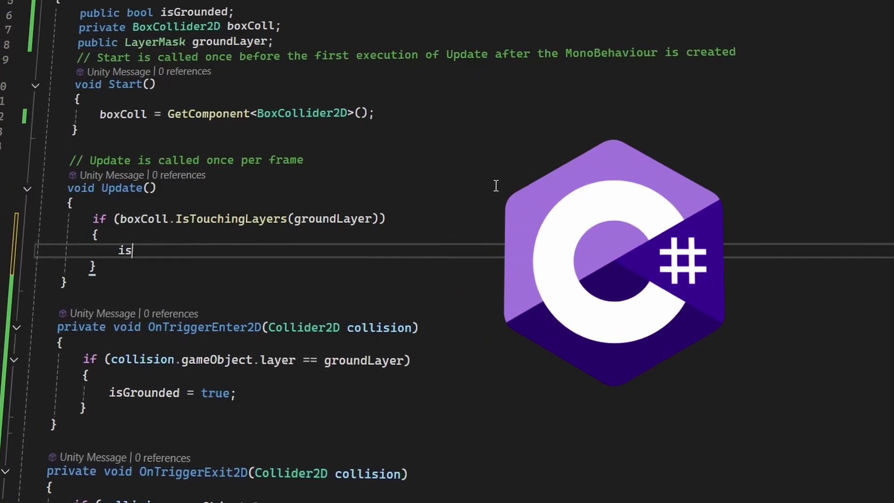
pyautogui.write('gr')
pyautogui.press('Tab')
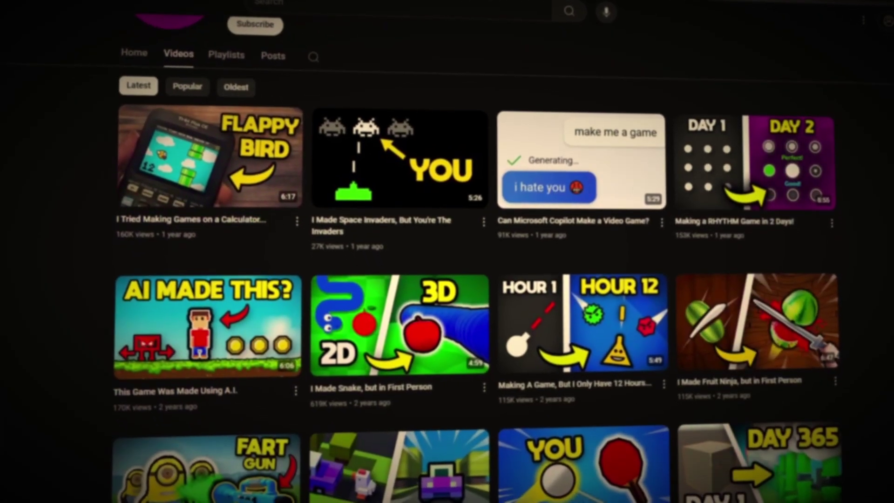
pyautogui.scroll(-2, 447, 260)
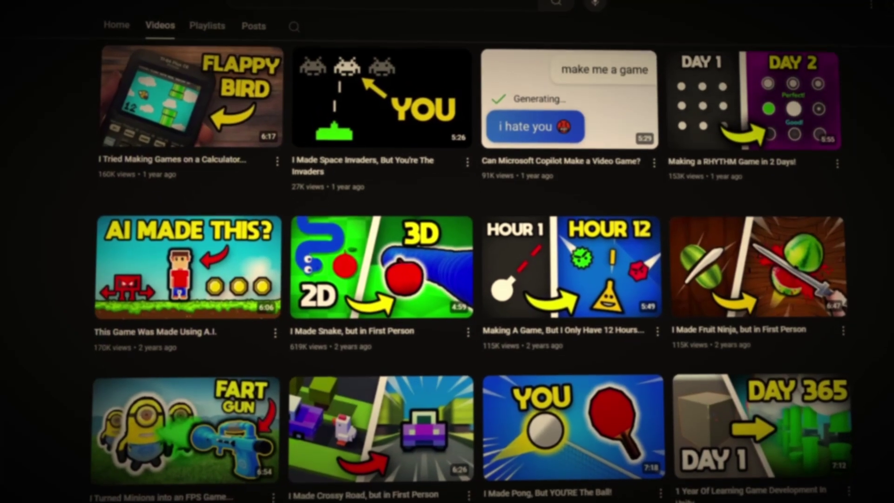
pyautogui.scroll(-2, 447, 260)
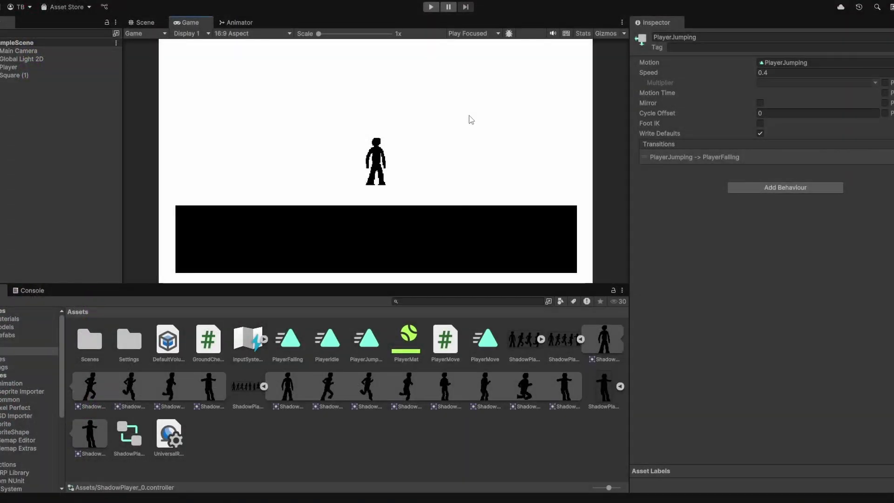
# Maximize the game view to watch the animated shadow character running and jumping.
pyautogui.hotkey('shift', 'space')
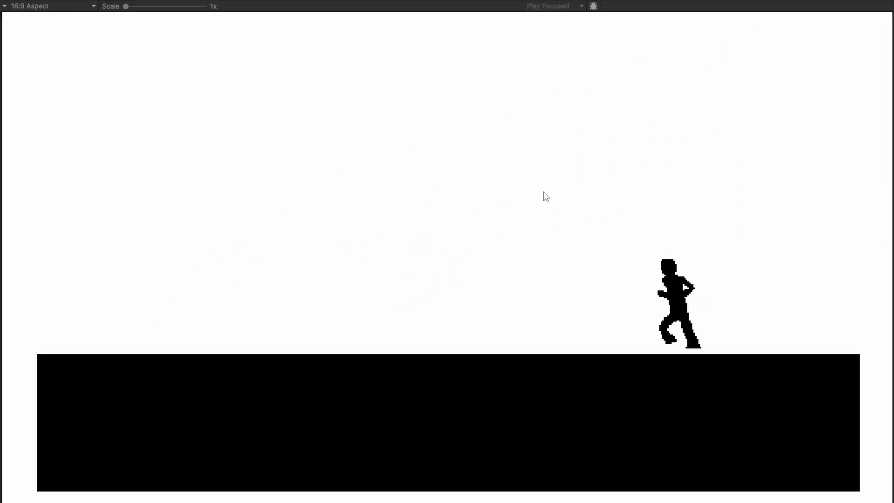
pyautogui.press('a')
pyautogui.press('space')
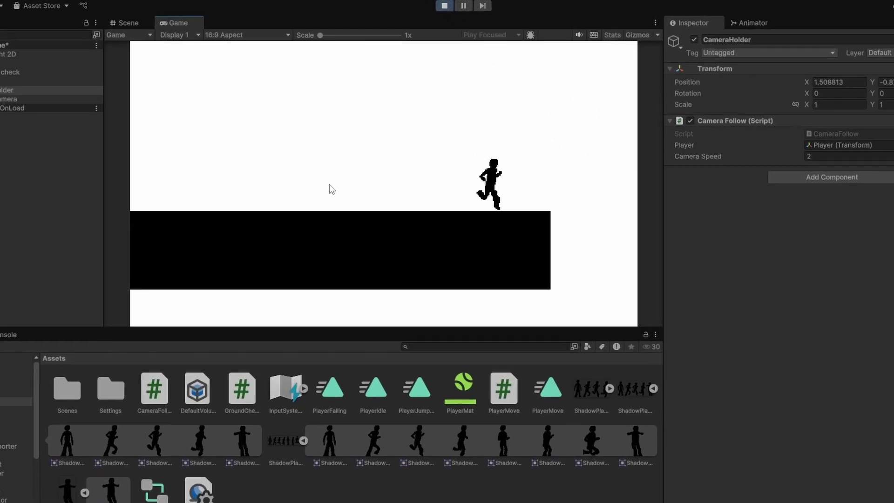
# Run the character right to confirm the camera keeps following.
pyautogui.press('d')
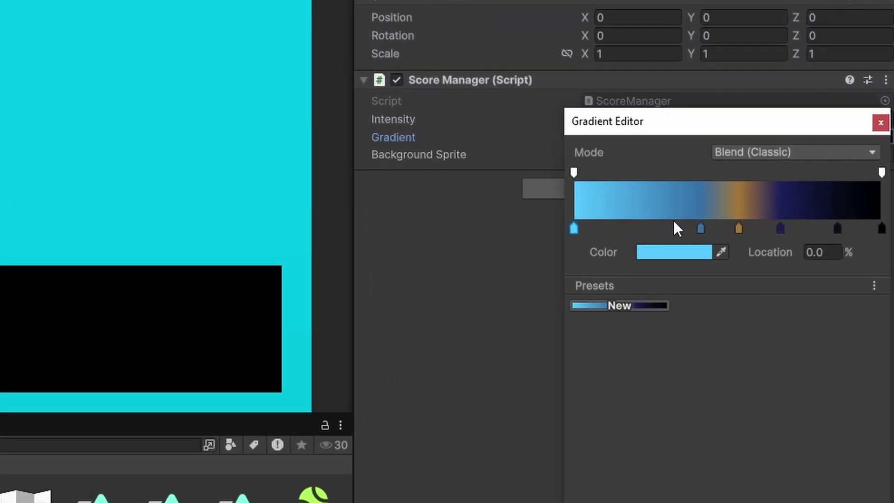
# Select a colour key on the Score Manager's sky gradient for editing.
pyautogui.click(674, 255)
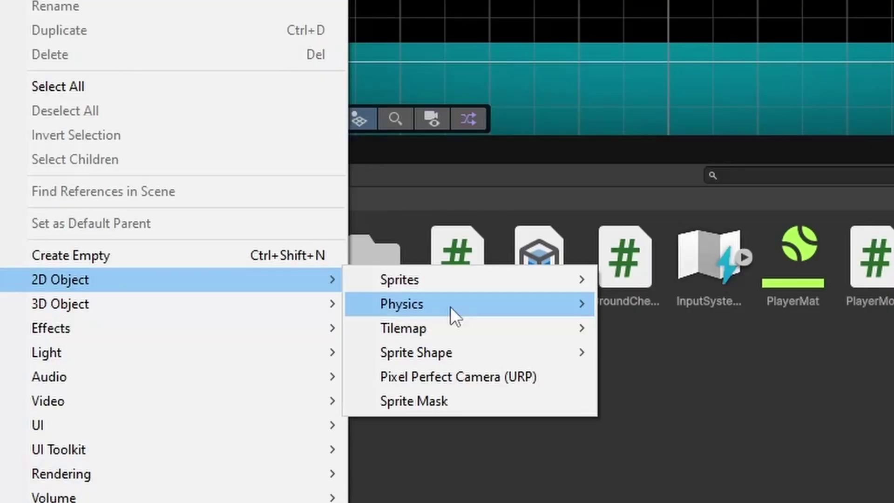
# Run right, jump up the steps and land on the new floating platform.
pyautogui.moveTo(468, 331)
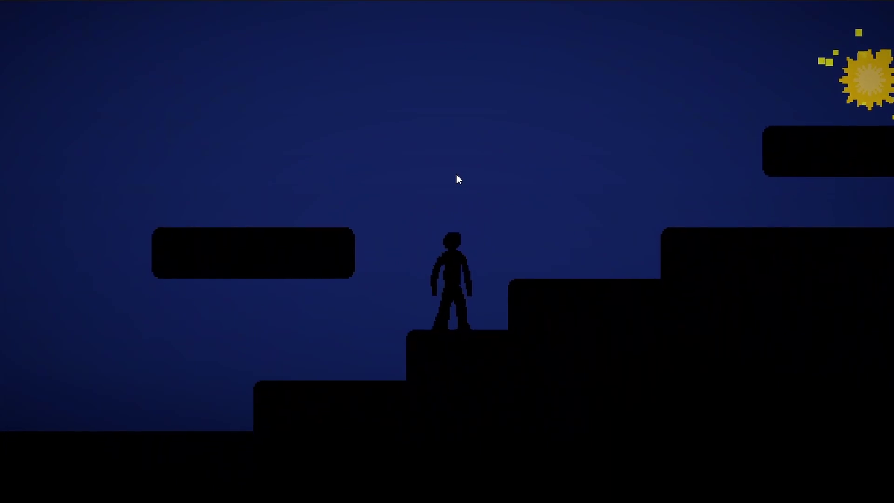
pyautogui.press('Right')
pyautogui.press('space')
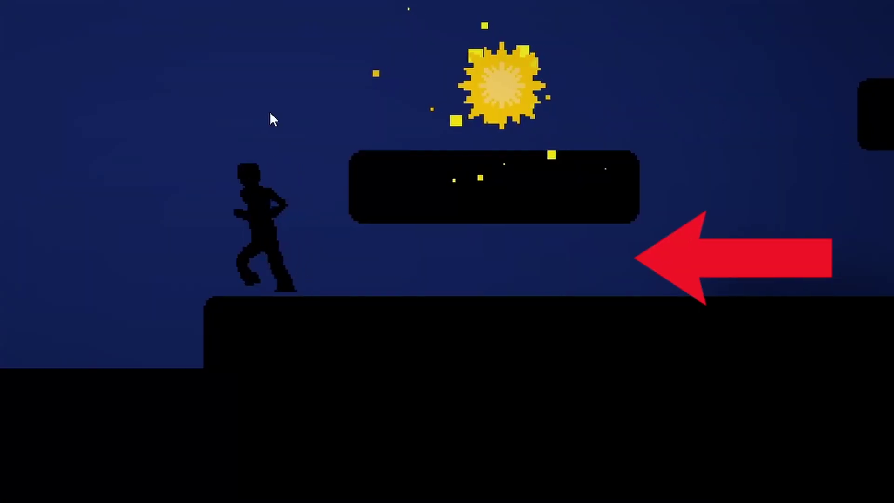
pyautogui.press('Right')
pyautogui.press('space')
pyautogui.press('space')
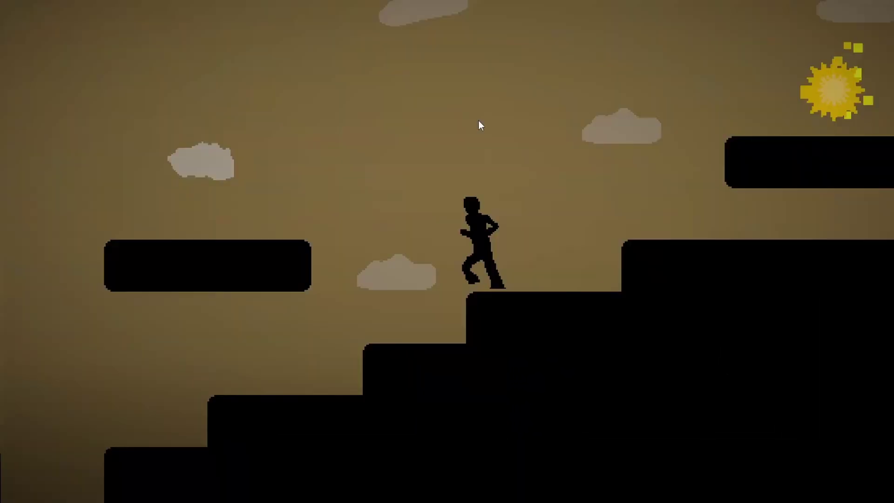
# Jump onto a floating platform, then walk the respawned character into a spike.
pyautogui.press('space')
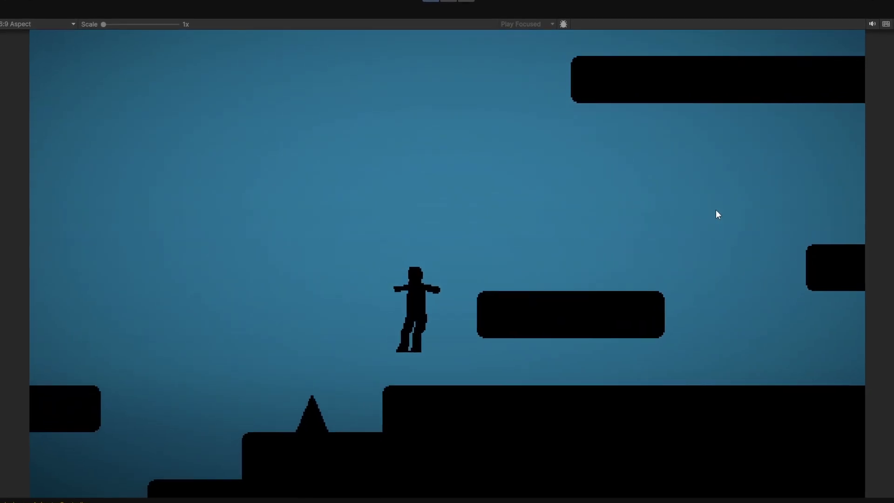
pyautogui.press('Right')
pyautogui.press('Left')
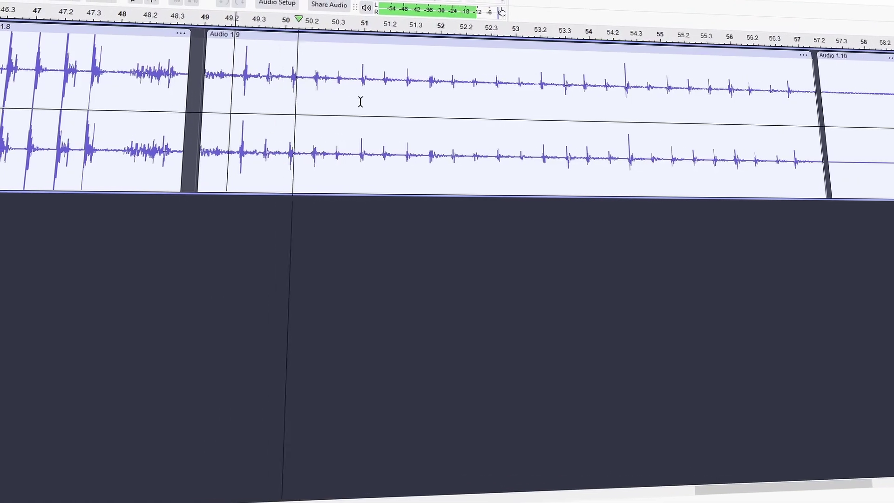
# Select the Audio 1.9 clip in Audacity, then the Audio 1.10 clip, and list the available effects.
pyautogui.doubleClick(363, 106)
pyautogui.click(73, 2)
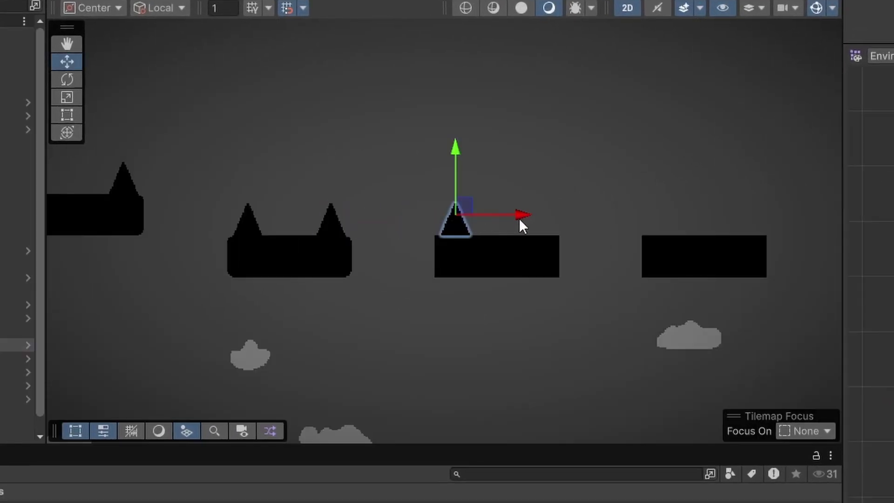
# Shift the spike right along its platform, check the LEVEL 2 title, and play-test Level 2.
pyautogui.moveTo(519, 224); pyautogui.dragTo(575, 219)
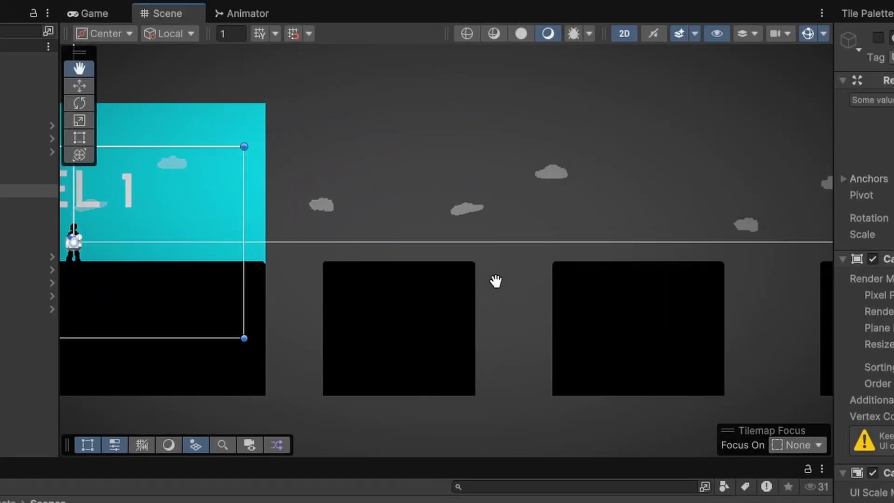
pyautogui.moveTo(496, 281); pyautogui.dragTo(120, 286)
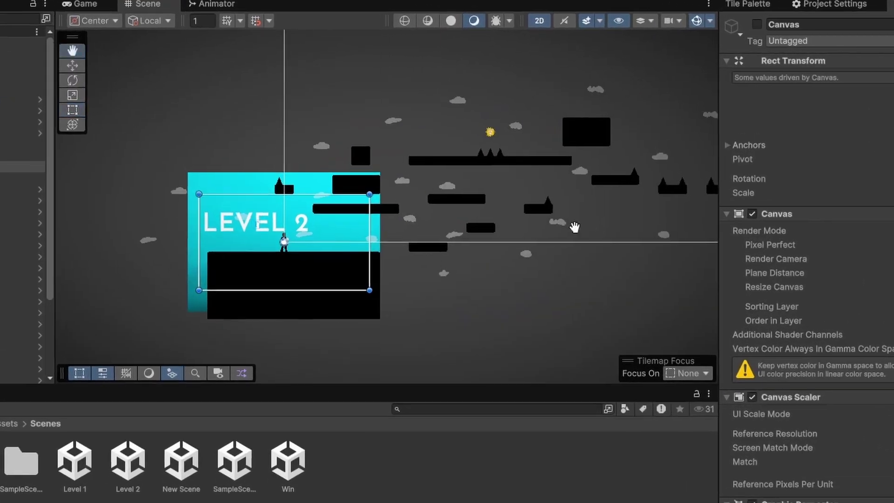
pyautogui.scroll(-3, 434, 217)
pyautogui.moveTo(433, 217); pyautogui.dragTo(330, 208, button='middle')
pyautogui.hotkey('ctrl', 'p')
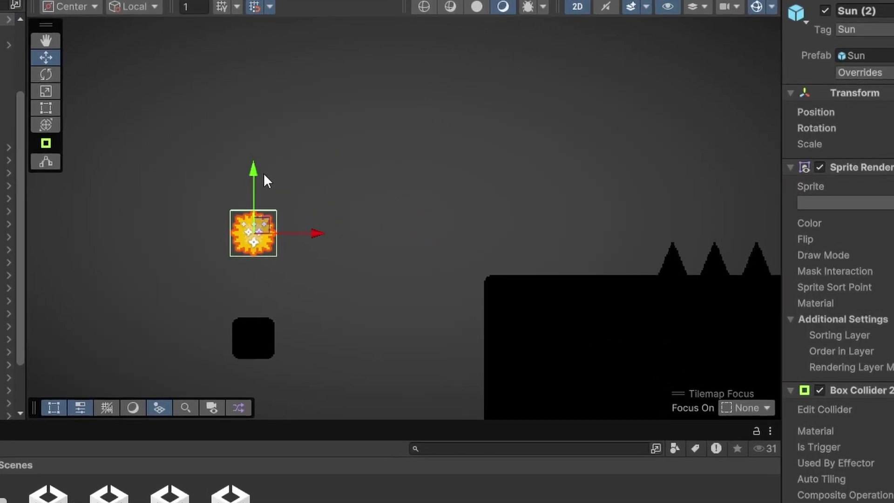
# Lower the Sun collectible and expand the Player Rigidbody 2D Interpolate options.
pyautogui.moveTo(263, 173); pyautogui.dragTo(263, 219)
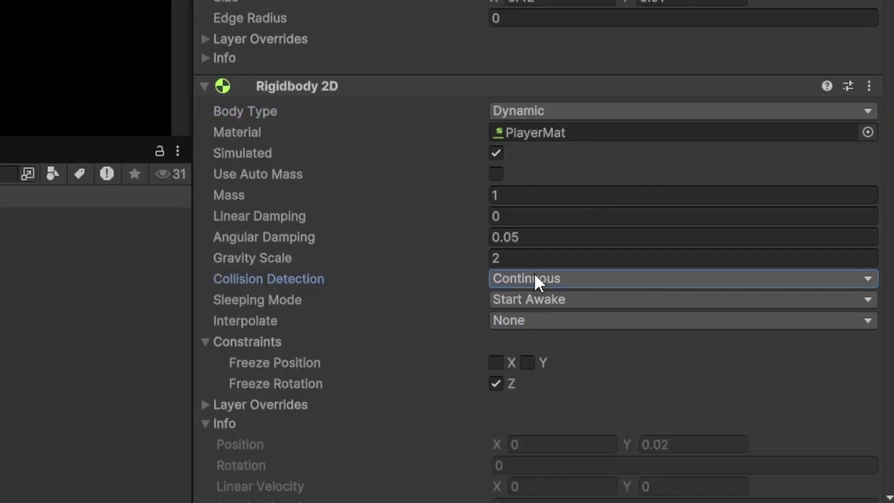
pyautogui.click(532, 323)
# Set the Player's Rigidbody 2D Interpolate to Interpolate for smoother motion.
pyautogui.click(539, 368)
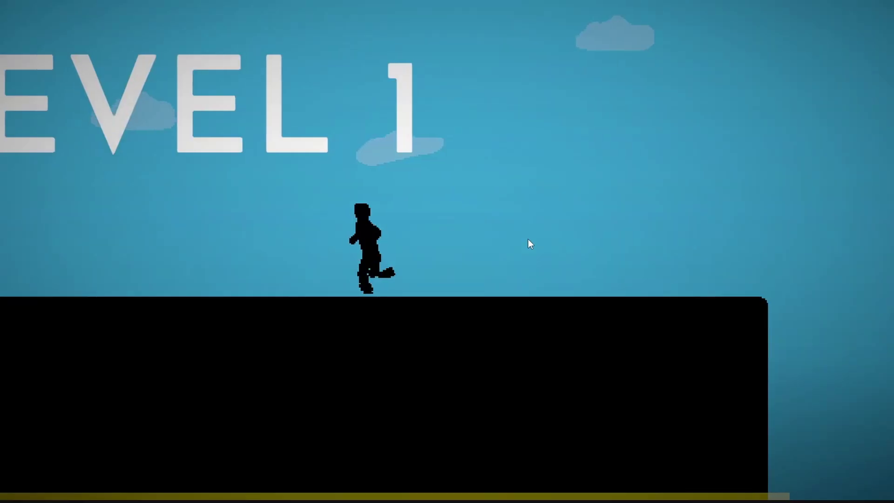